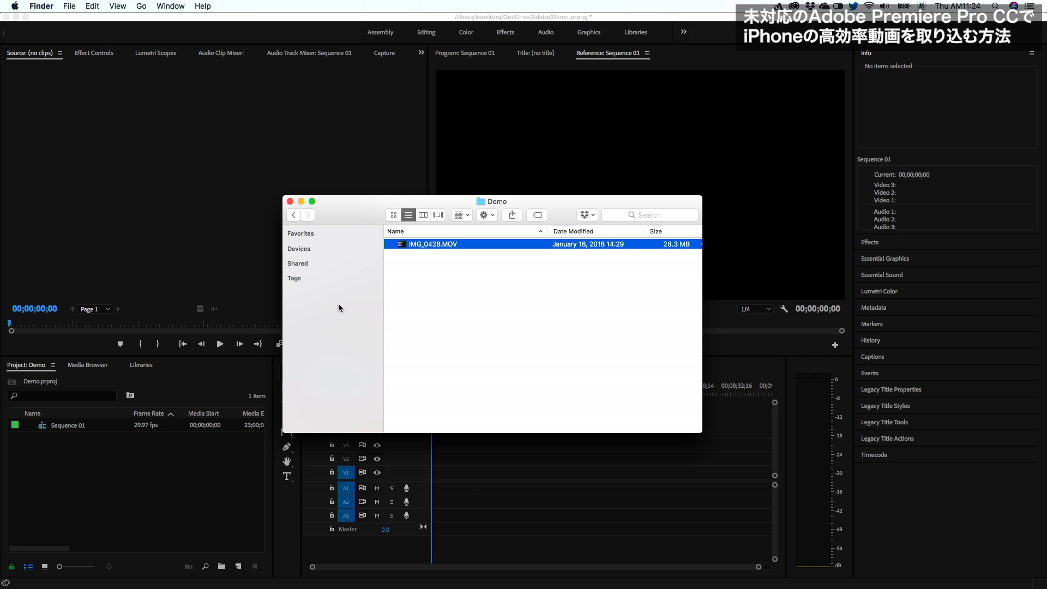
# Select IMG_0428.MOV in the Demo folder in Finder
pyautogui.click(420, 271)
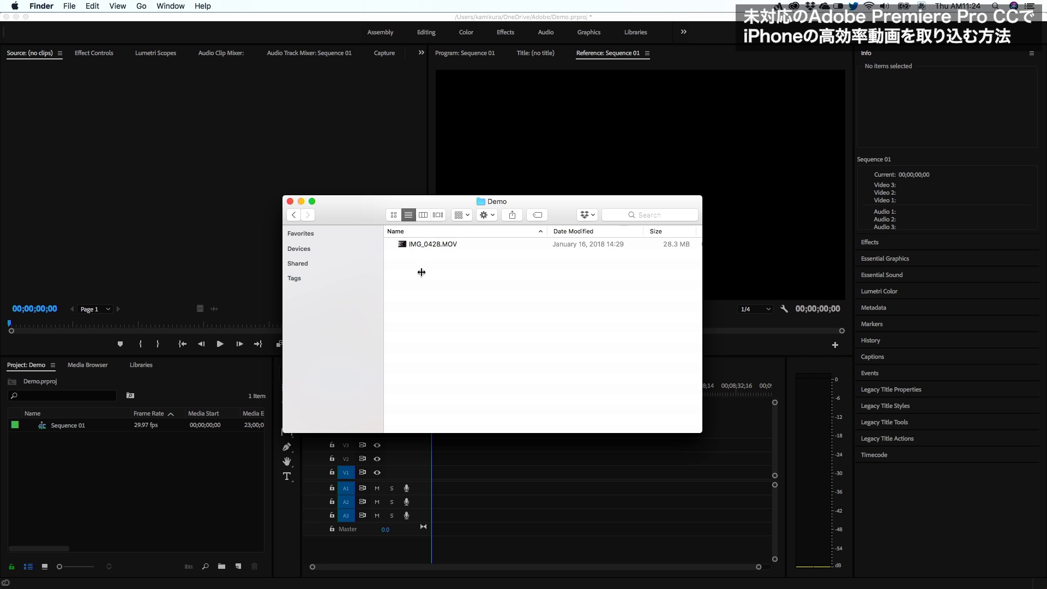
pyautogui.click(426, 246)
# Check IMG_0428.MOV's Get Info details (3840 × 2160, HEVC and AAC codecs), then close them
pyautogui.rightClick(426, 245)
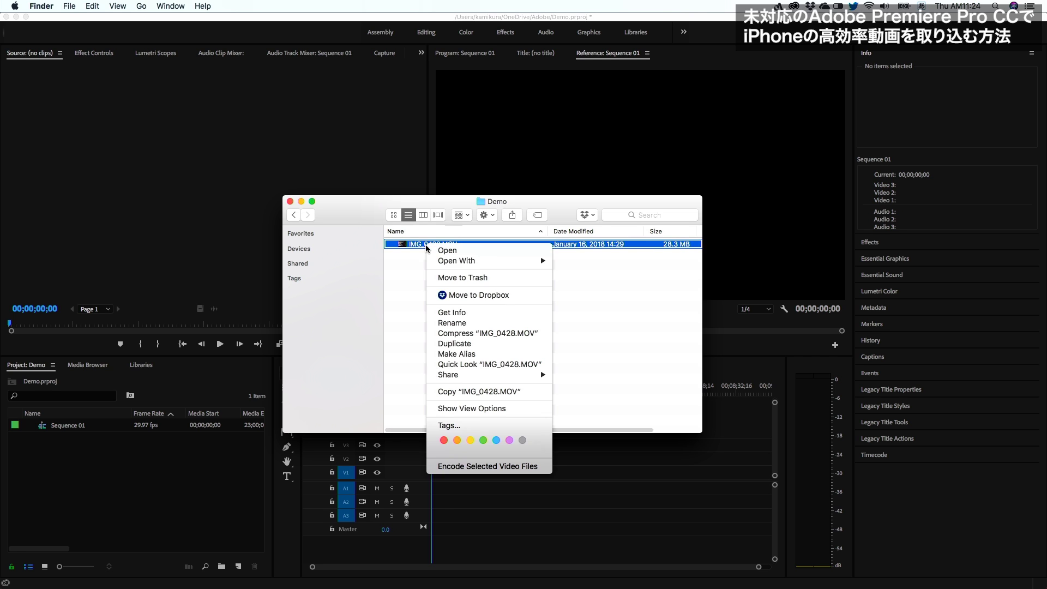
pyautogui.click(450, 313)
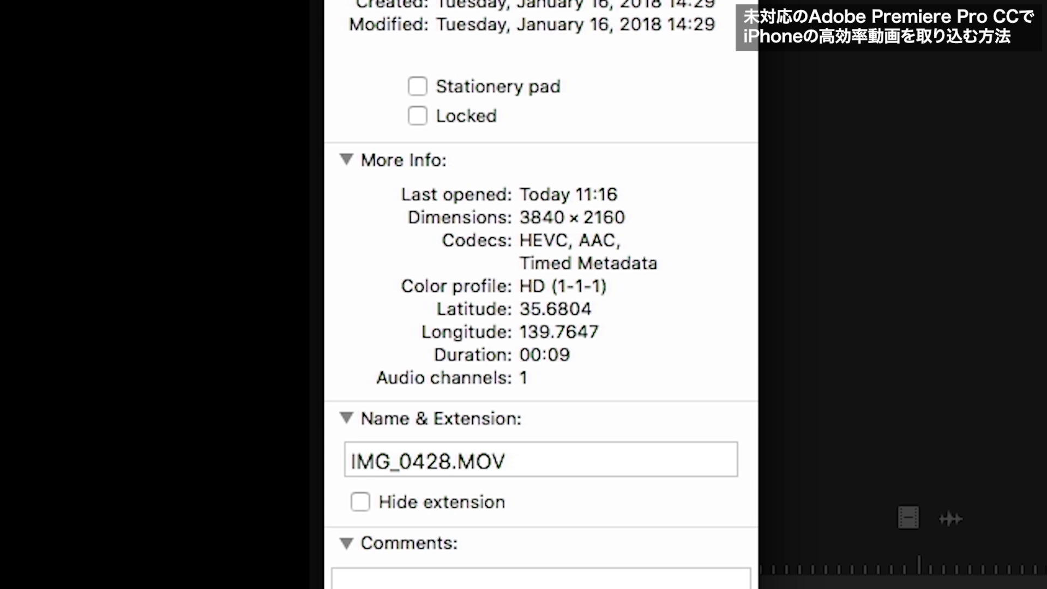
pyautogui.press('super+w')
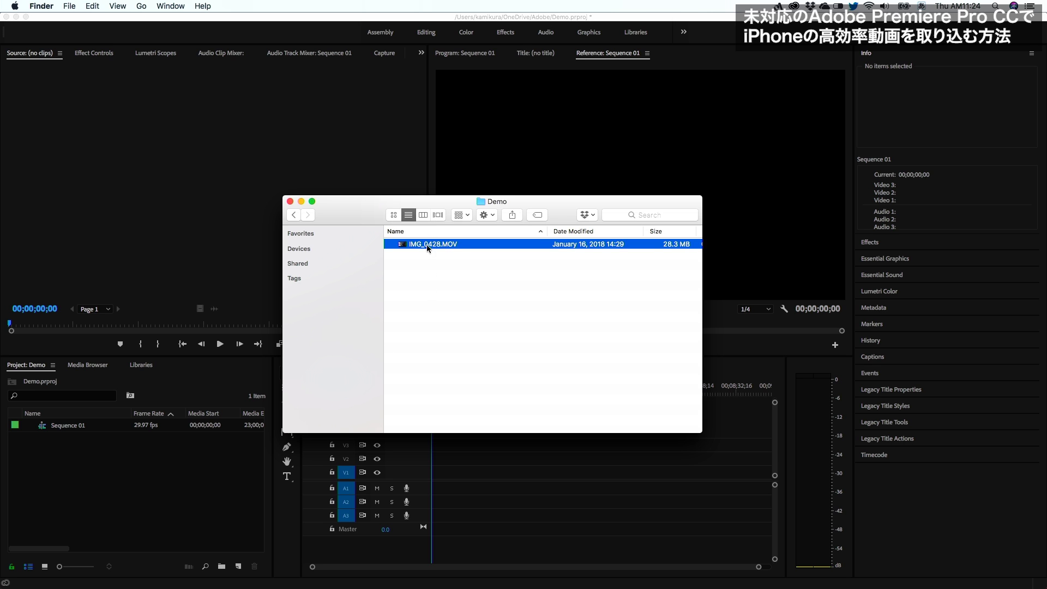
# Import IMG_0428.MOV into the Project panel and dismiss the 'Codec missing or unavailable' error
pyautogui.moveTo(428, 248); pyautogui.dragTo(90, 483)
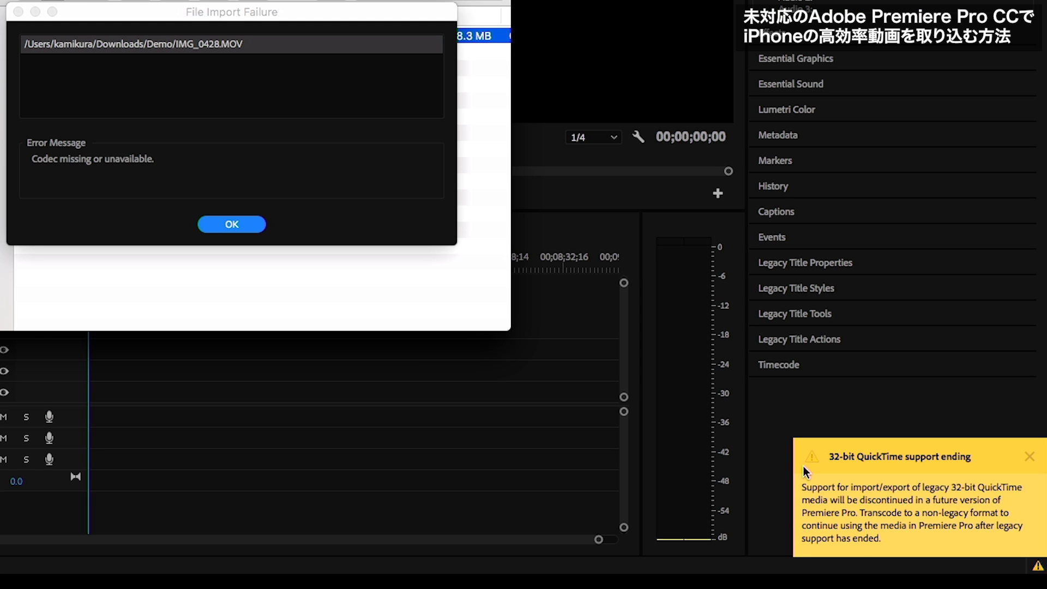
pyautogui.click(916, 514)
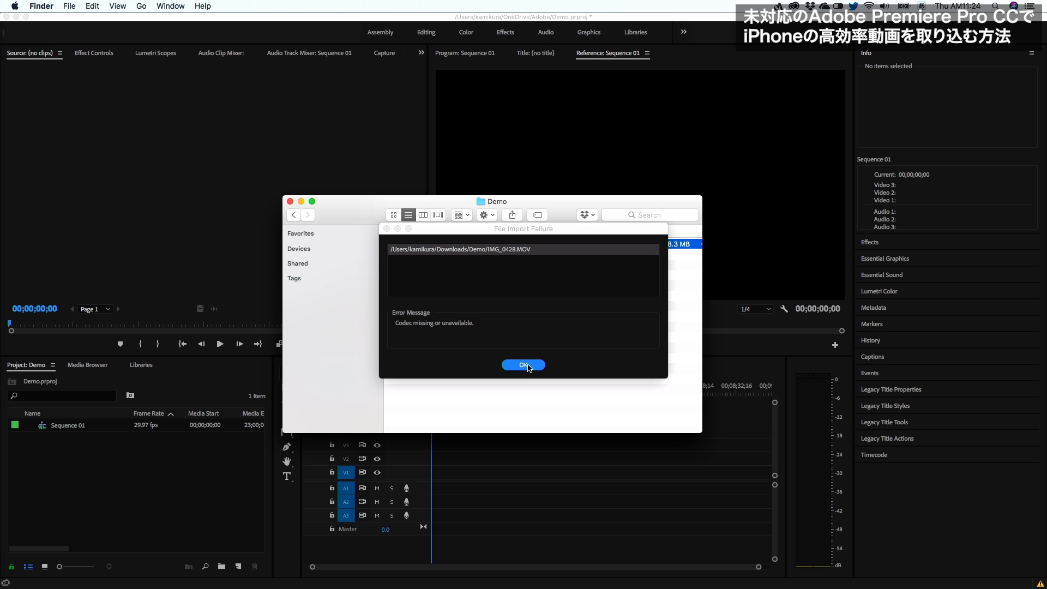
pyautogui.click(526, 365)
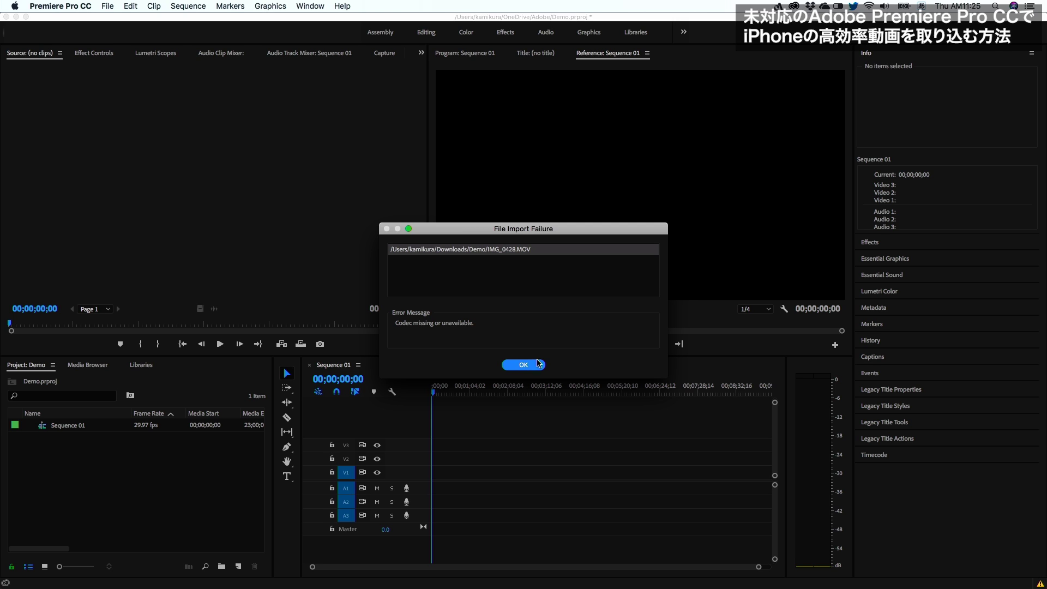
pyautogui.click(524, 365)
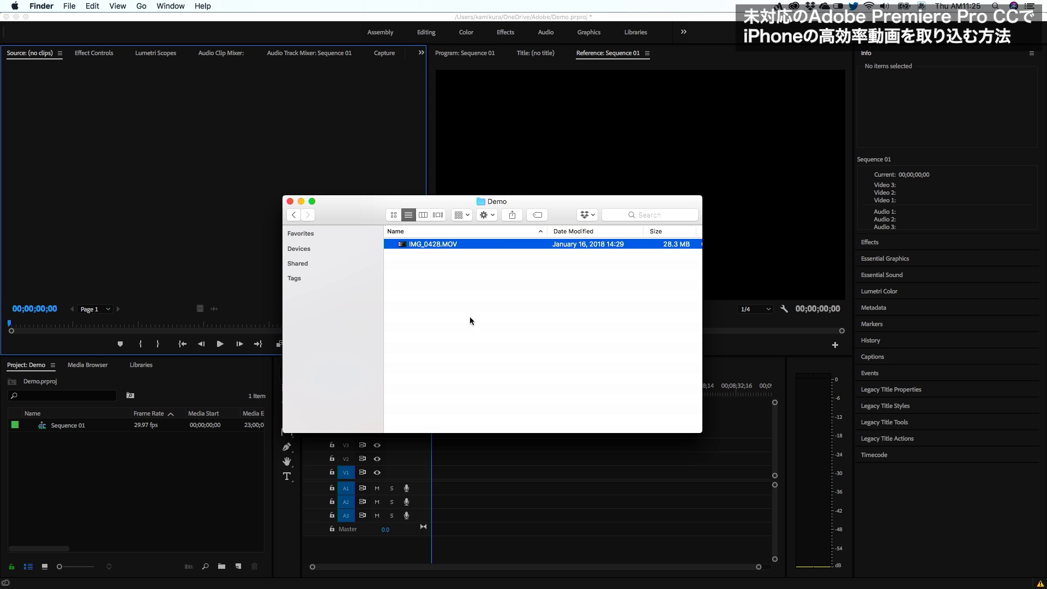
# Reselect IMG_0428.MOV in Finder and open, then close, its context menu
pyautogui.click(427, 257)
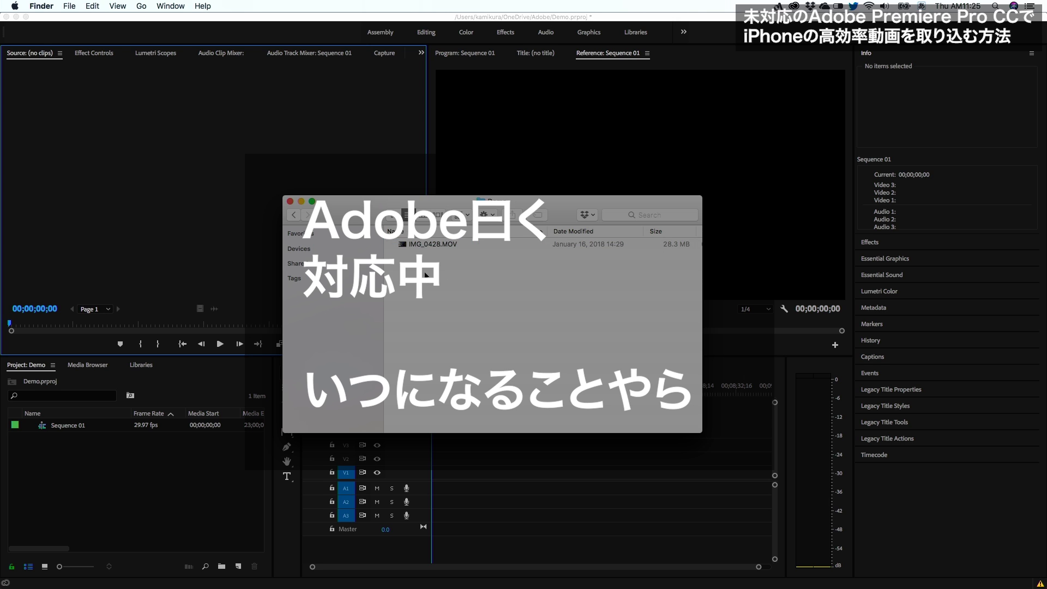
pyautogui.click(432, 244)
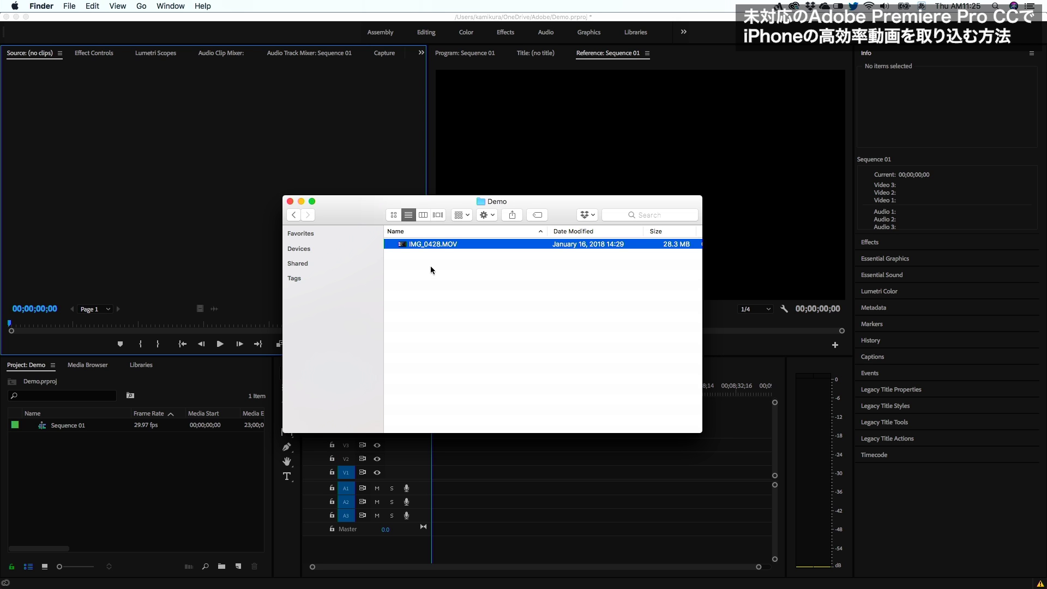
pyautogui.click(430, 266)
pyautogui.click(429, 245)
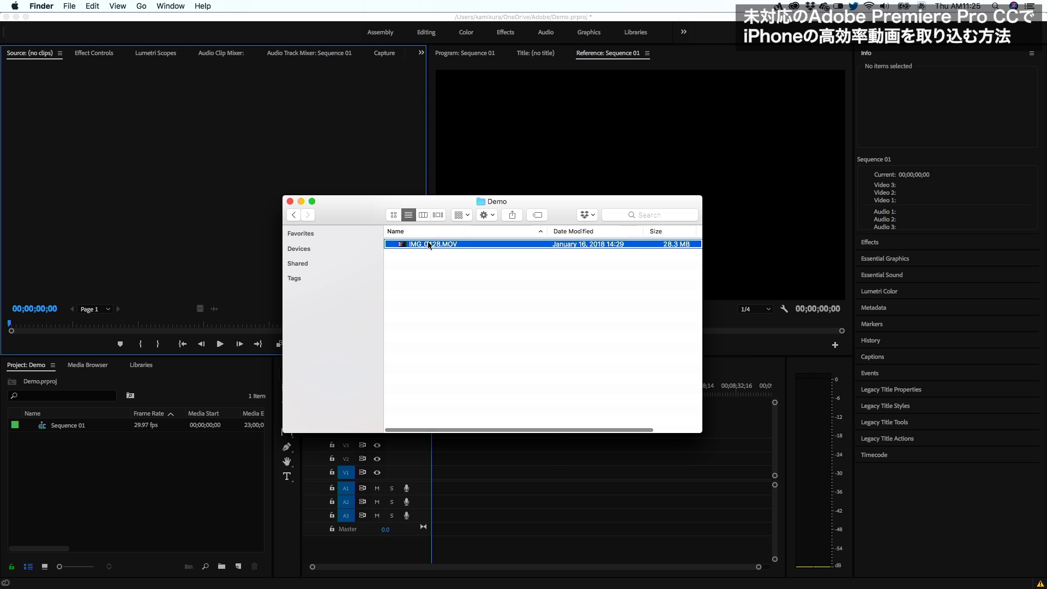
pyautogui.rightClick(429, 245)
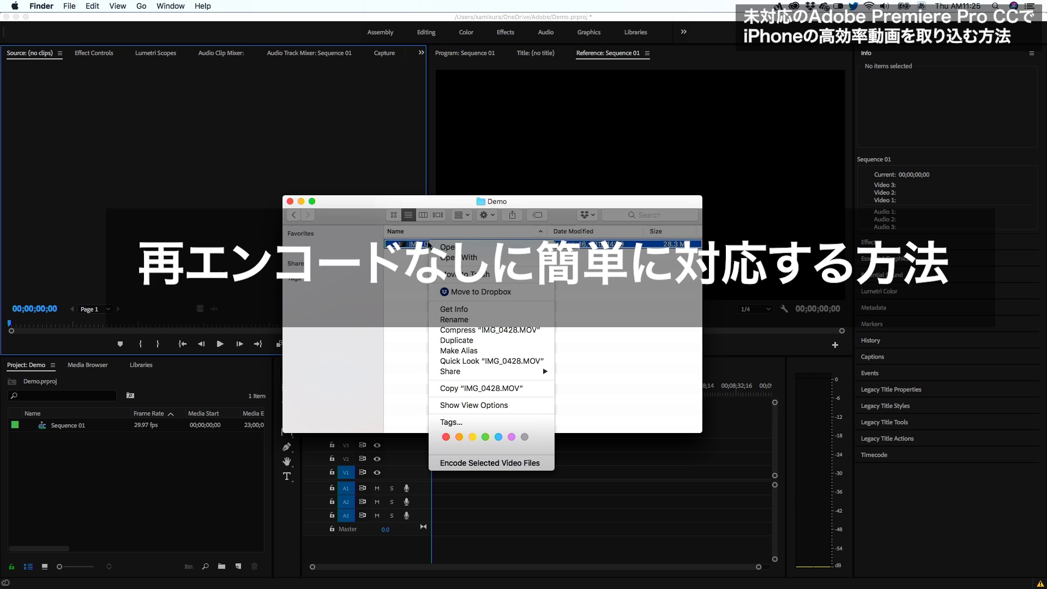
pyautogui.click(418, 308)
# Duplicate IMG_0428.MOV, rename the copy to IMG_0428 copy.MOV.mp4, and keep the .mp4 extension
pyautogui.rightClick(424, 245)
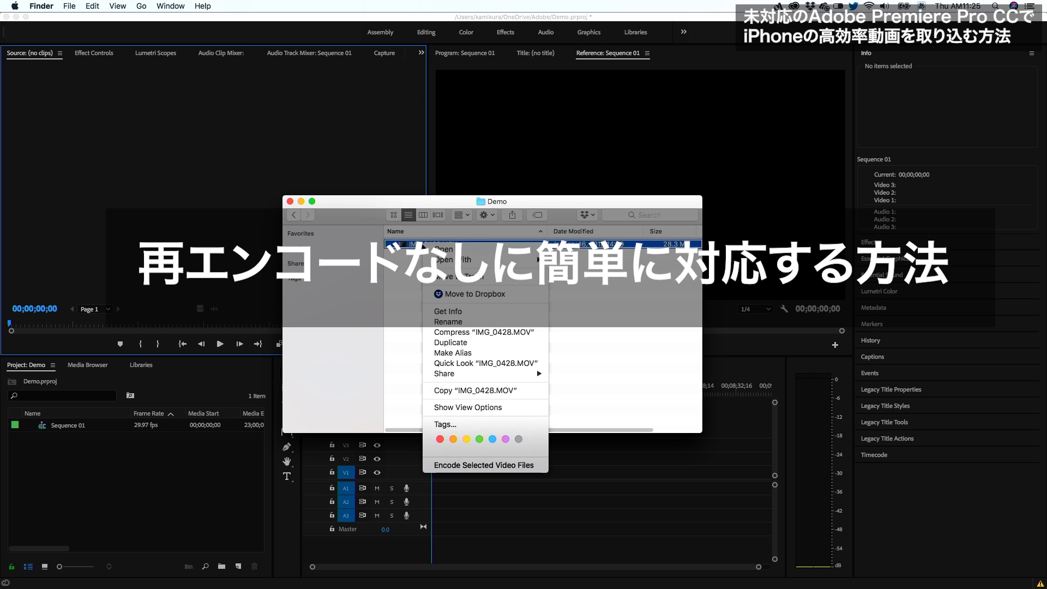
pyautogui.click(444, 344)
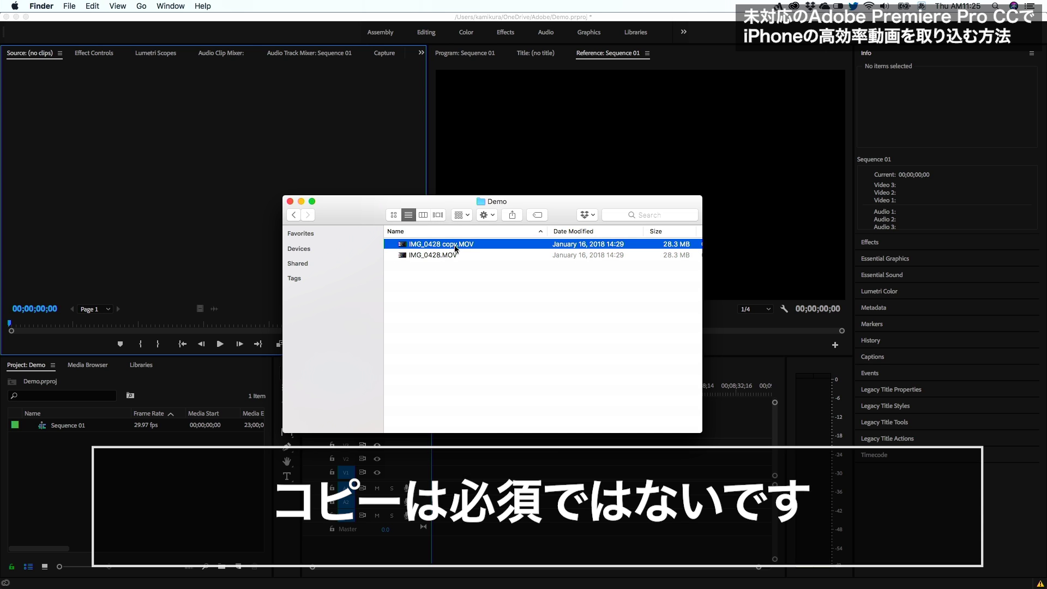
pyautogui.press('Return')
pyautogui.click(471, 243)
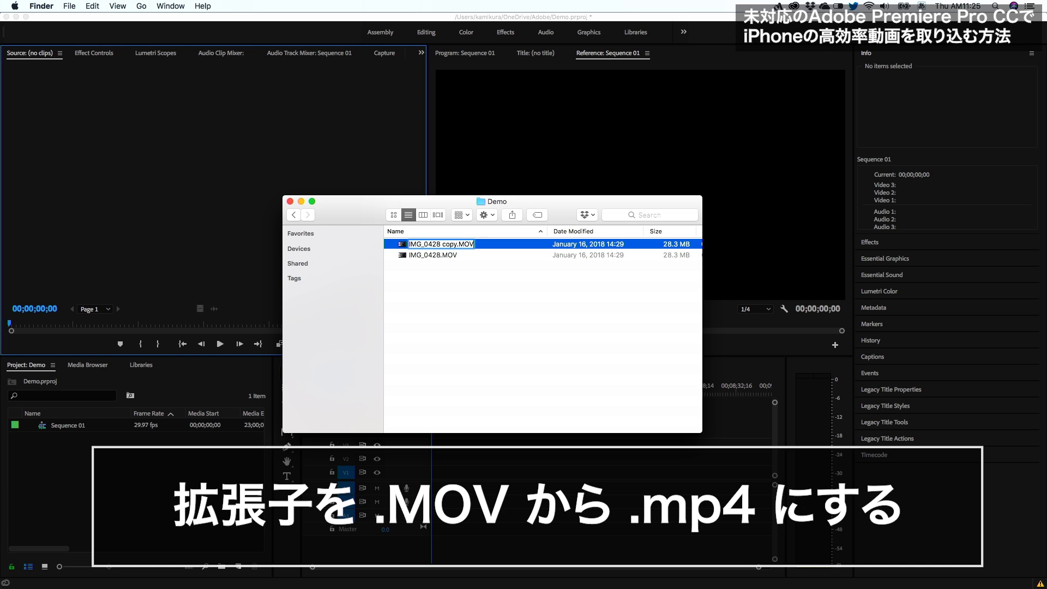
pyautogui.write('.')
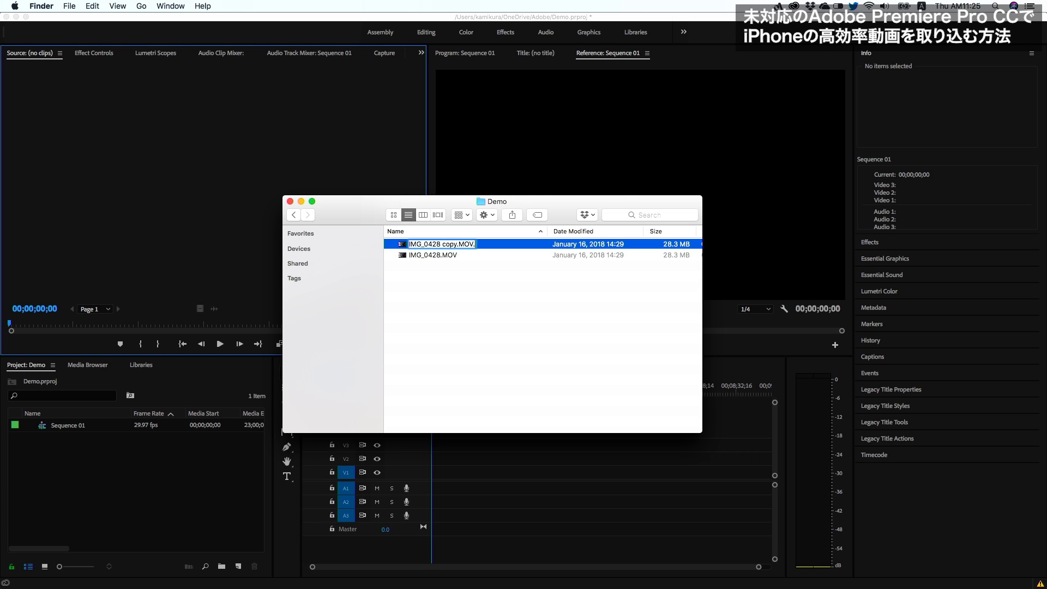
pyautogui.write('mp')
pyautogui.press('BackSpace')
pyautogui.write('m')
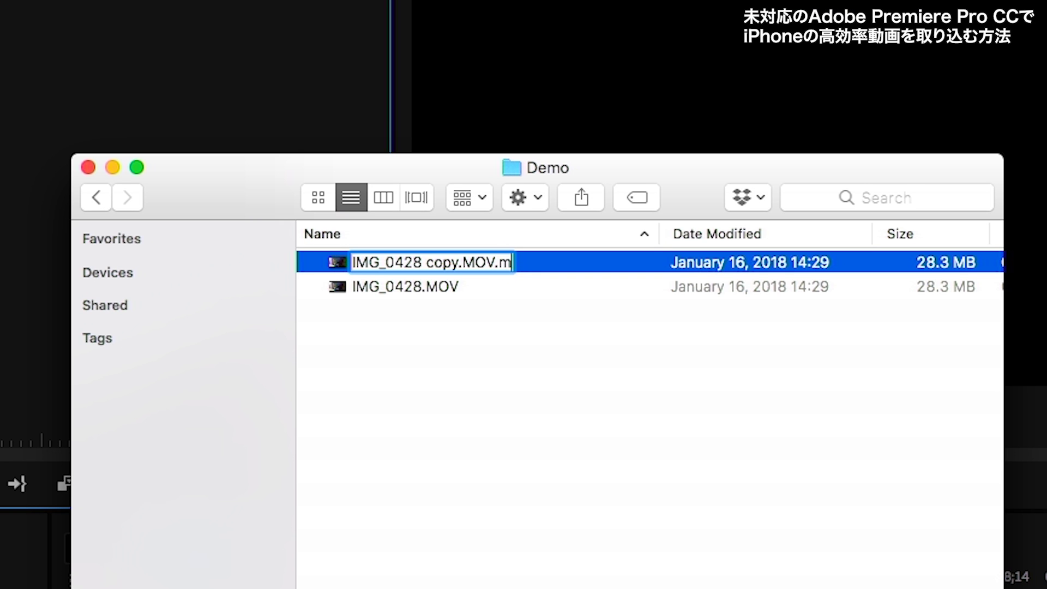
pyautogui.write('p4')
pyautogui.press('Return')
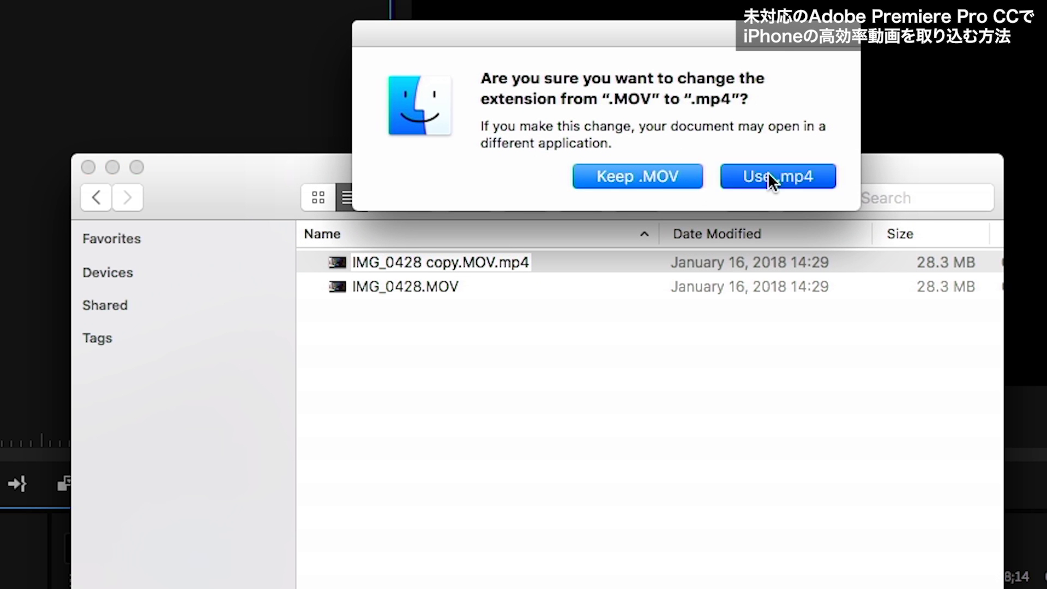
pyautogui.click(770, 177)
pyautogui.click(511, 413)
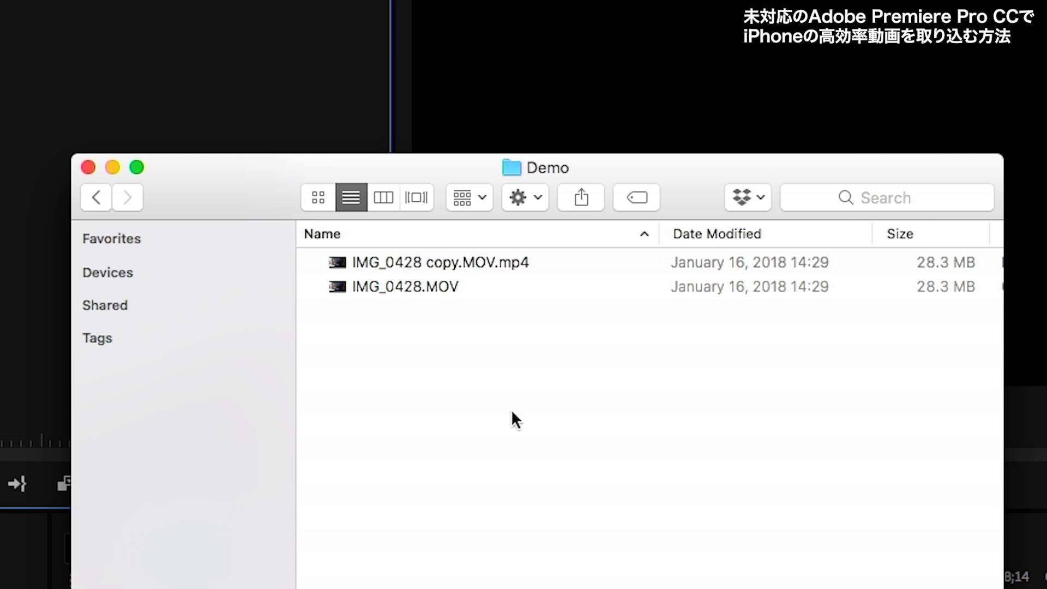
pyautogui.click(443, 261)
# Confirm in Get Info that IMG_0428 copy.MOV.mp4 is an MPEG-4 movie, then close it
pyautogui.rightClick(443, 262)
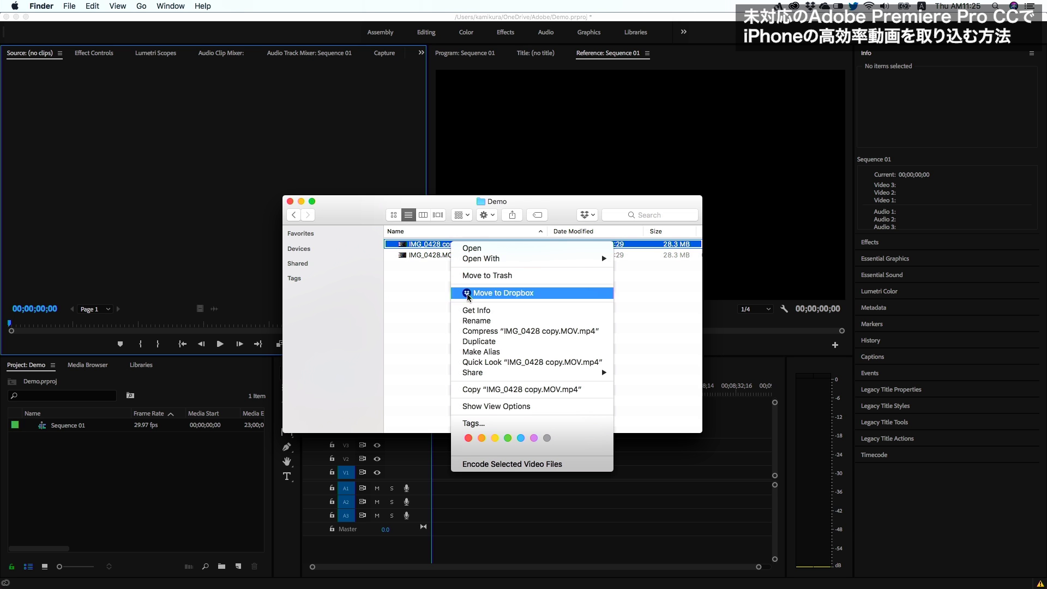
pyautogui.click(469, 310)
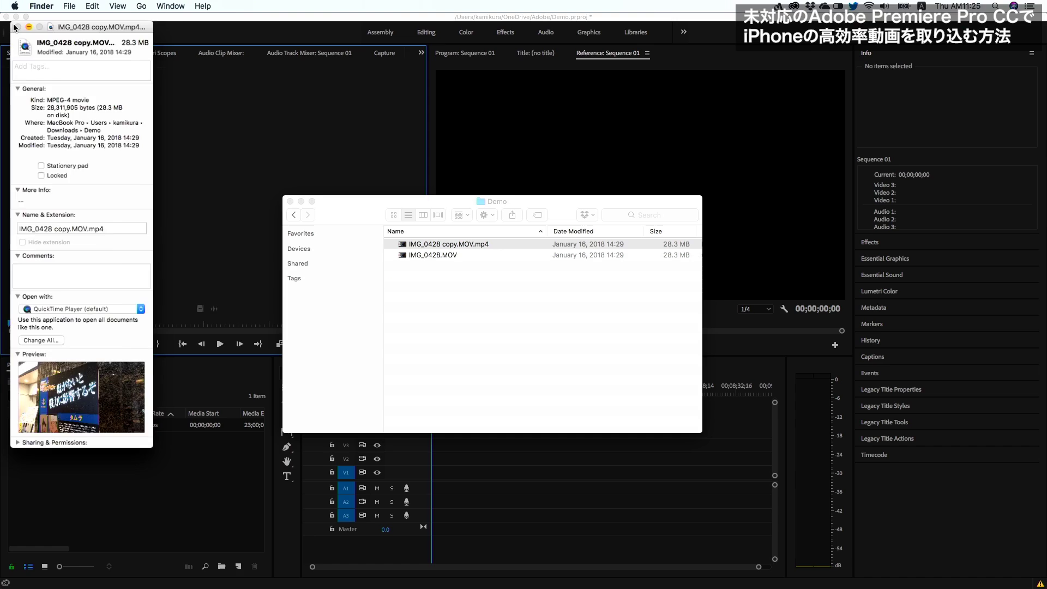
pyautogui.press('super+w')
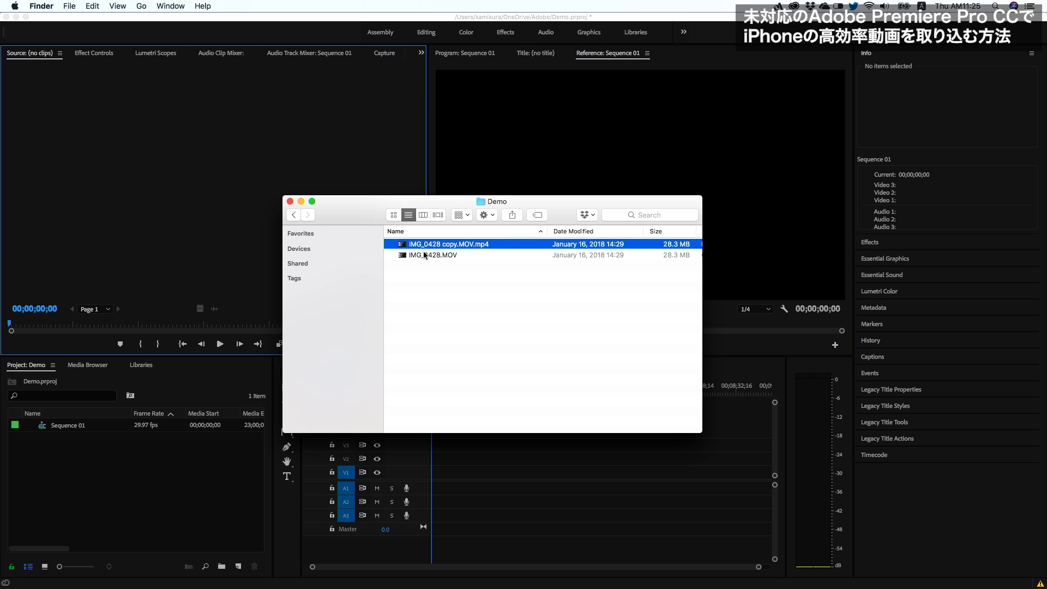
# Import IMG_0428 copy.MOV.mp4 and drop it onto Sequence 01, keeping existing sequence settings
pyautogui.moveTo(440, 247); pyautogui.dragTo(115, 465)
pyautogui.click(189, 263)
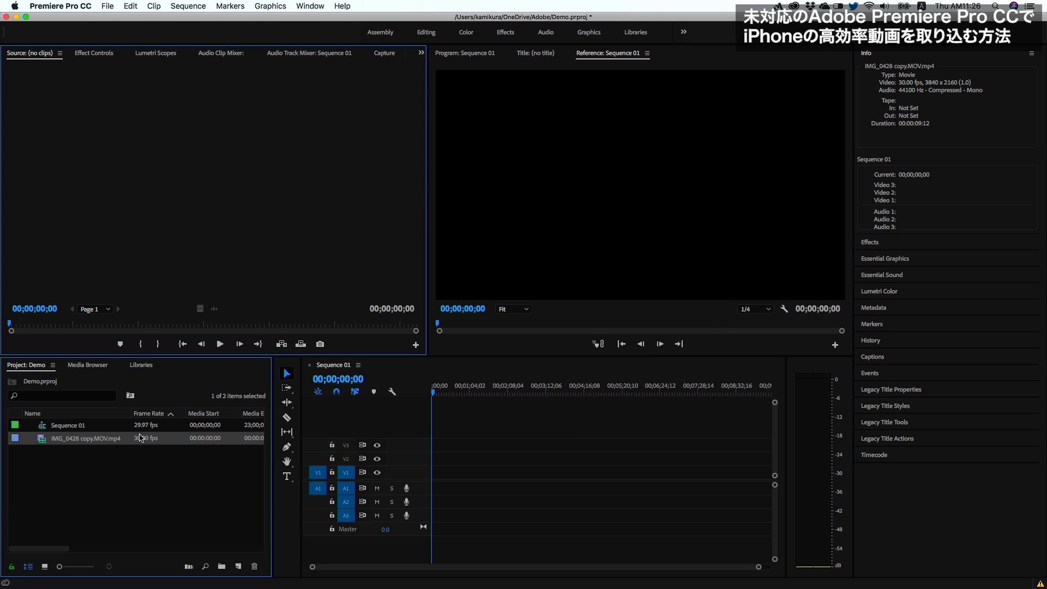
pyautogui.moveTo(68, 439)
pyautogui.mouseDown()
pyautogui.moveTo(273, 451)
pyautogui.moveTo(434, 480)
pyautogui.mouseUp()
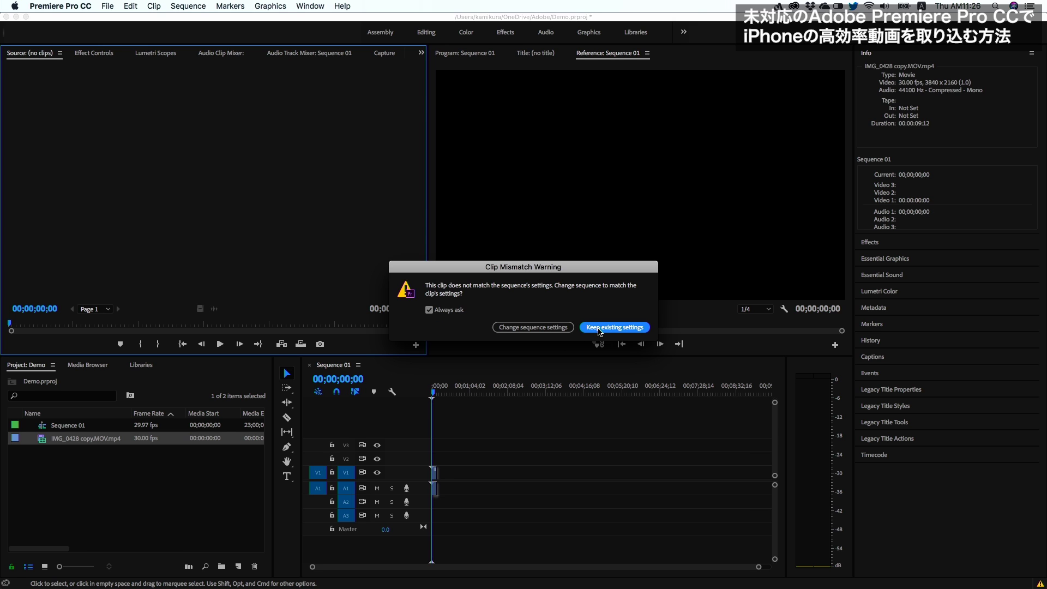
pyautogui.click(600, 329)
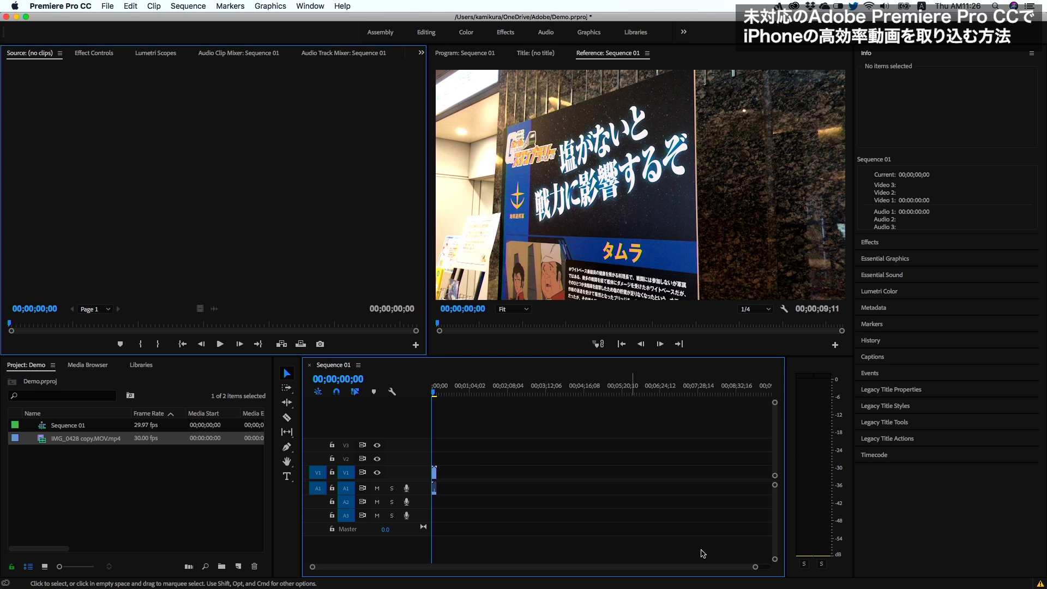
# Play IMG_0428 copy.MOV.mp4 in the Program monitor, stop, and scrub the playhead back
pyautogui.moveTo(756, 566); pyautogui.dragTo(579, 572)
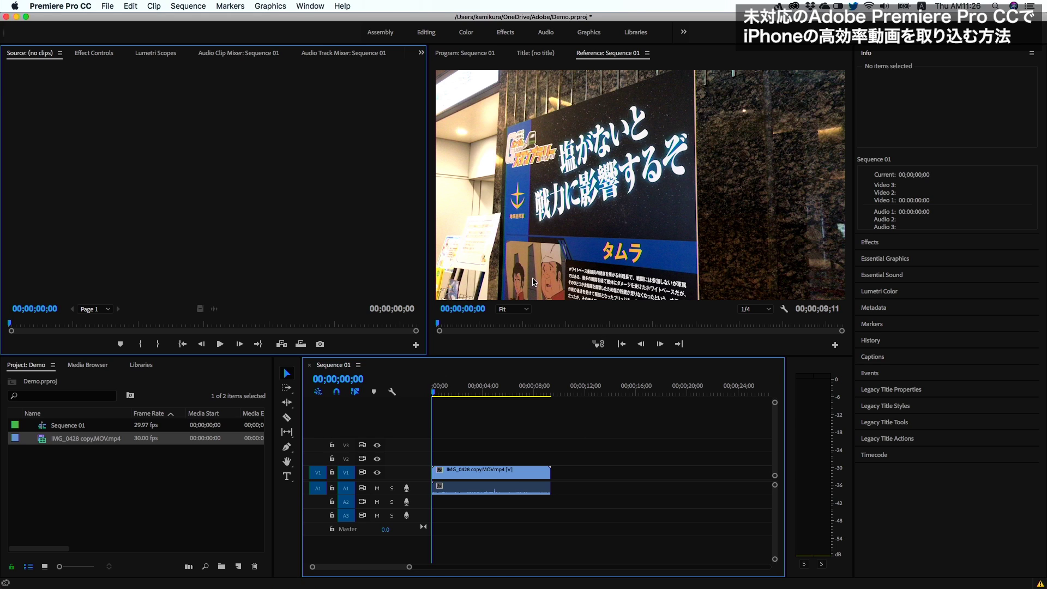
pyautogui.click(480, 54)
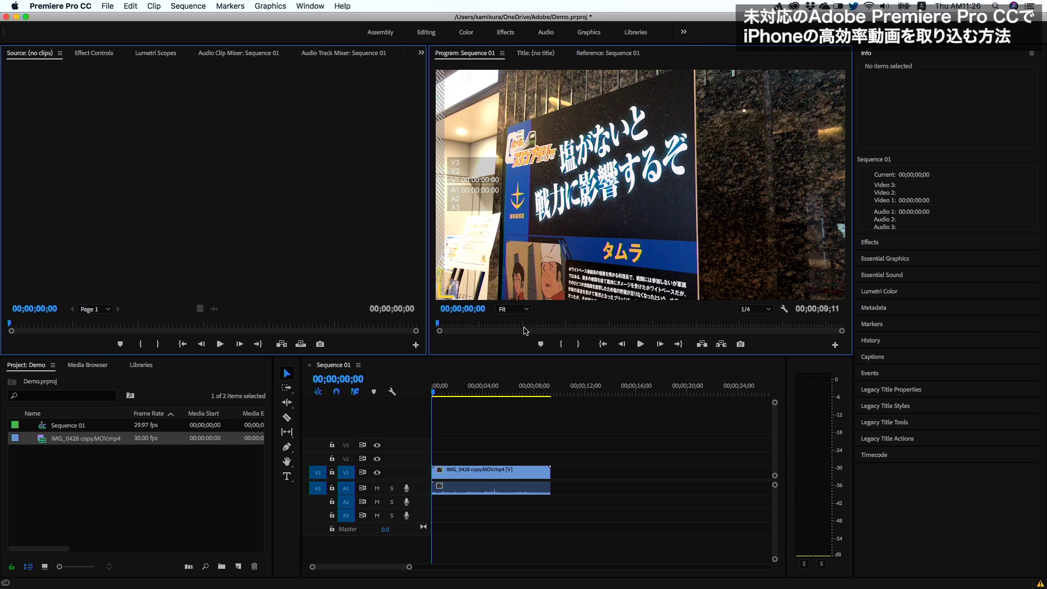
pyautogui.click(642, 345)
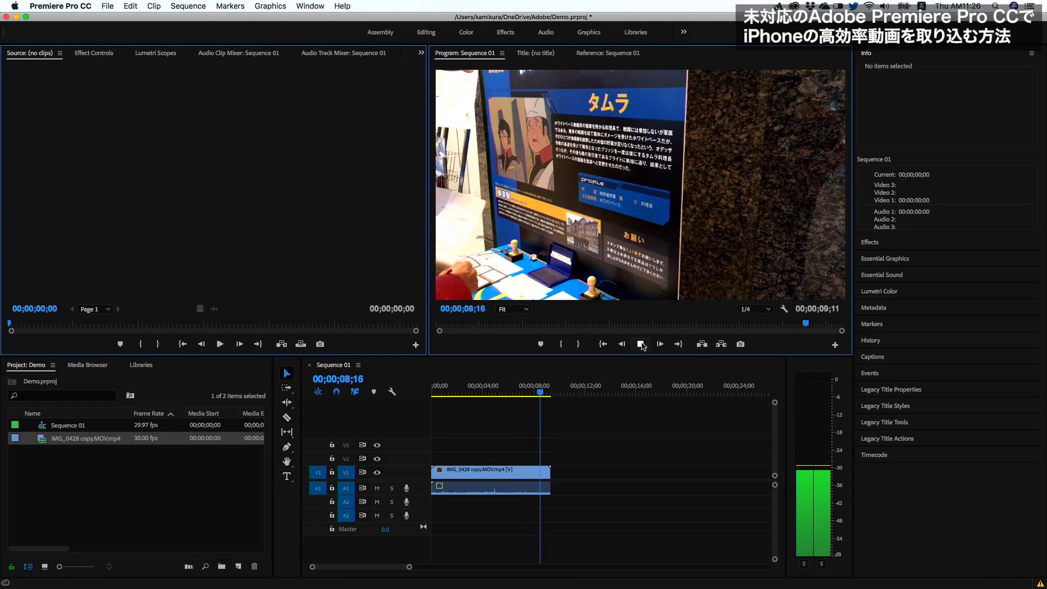
pyautogui.click(641, 344)
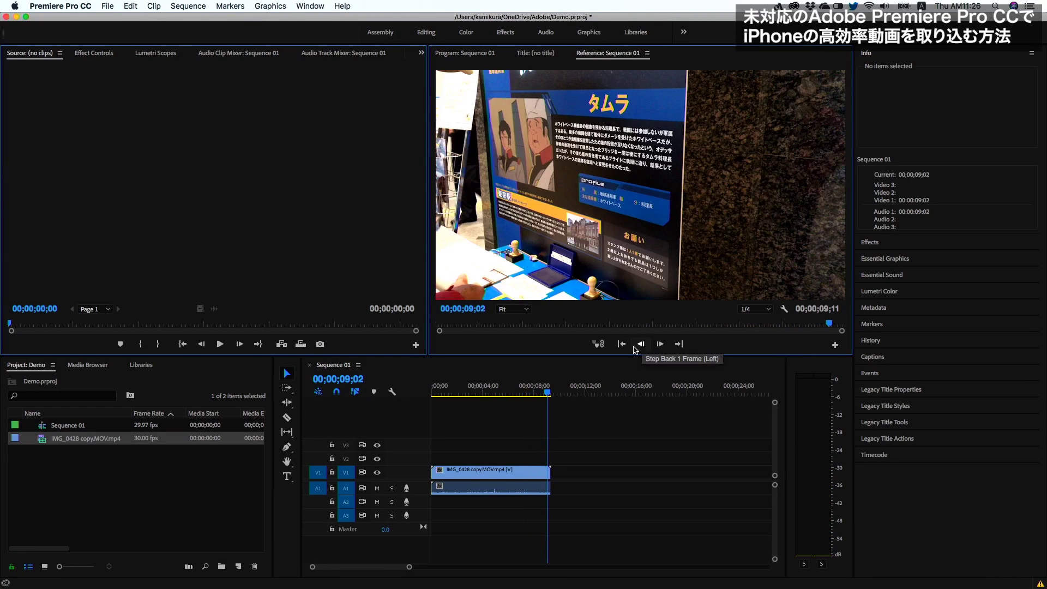
pyautogui.moveTo(509, 388); pyautogui.dragTo(432, 390)
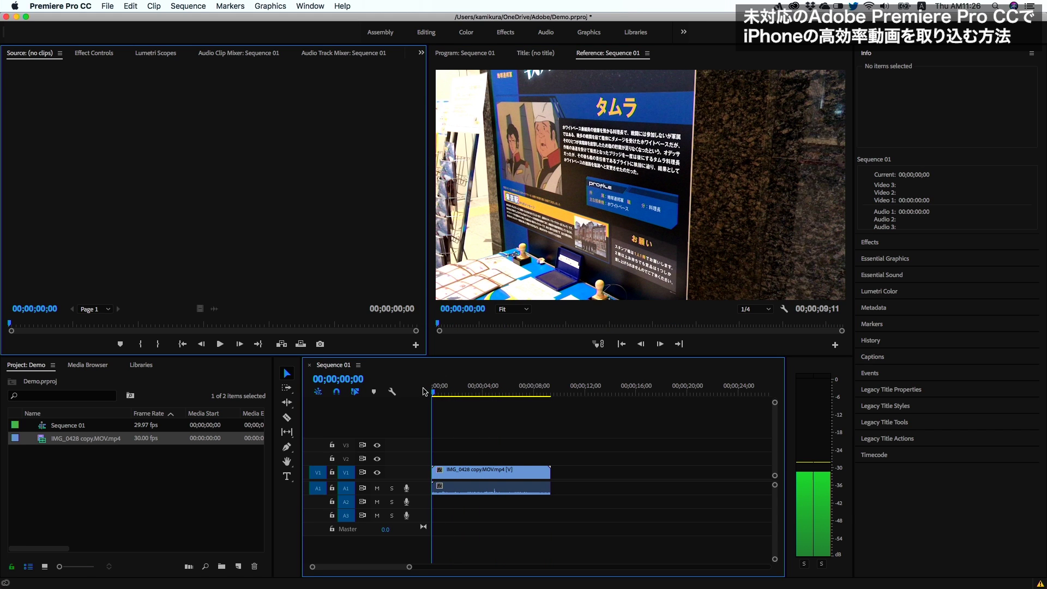